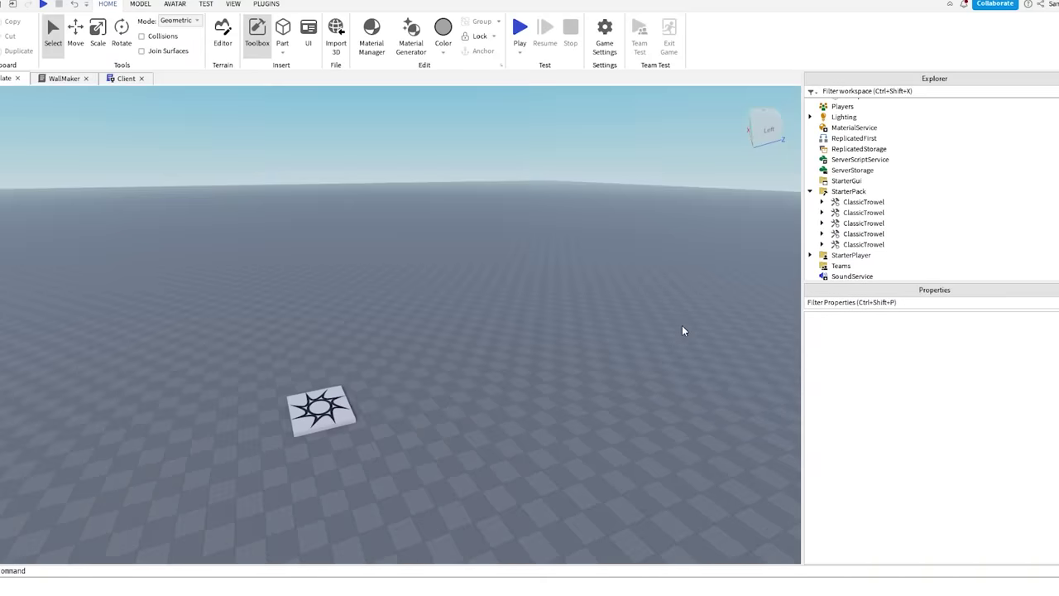
Step: Search Toolbox Models for 'mountain', insert the Mountain model, and orbit around it
{"action": "scroll", "coordinate": [683, 325], "scroll_direction": "up", "scroll_amount": 1}
{"action": "scroll", "coordinate": [682, 331], "scroll_direction": "up", "scroll_amount": 2}
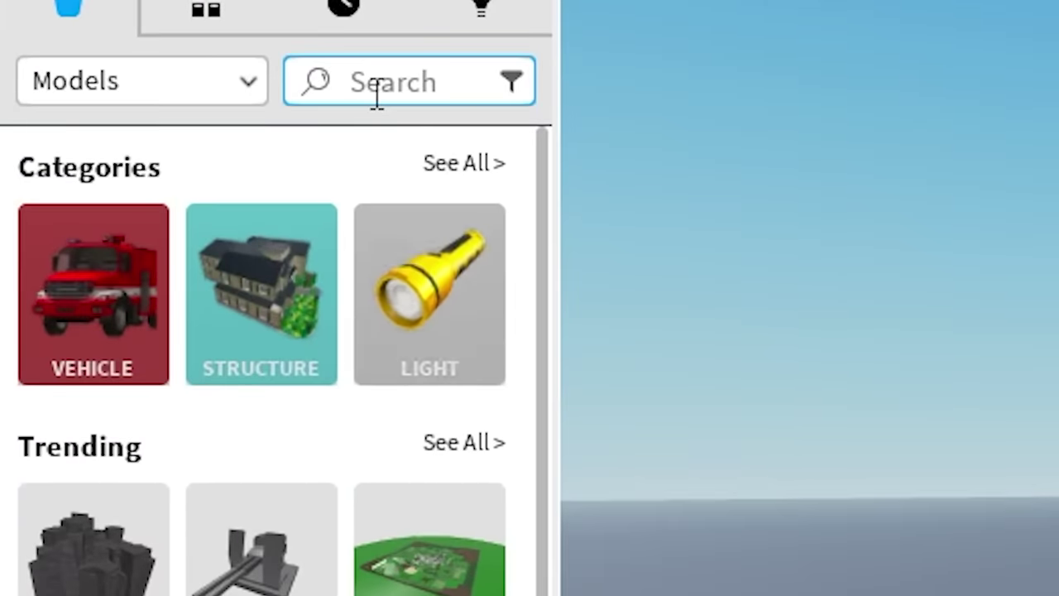
{"action": "left_click", "coordinate": [308, 101]}
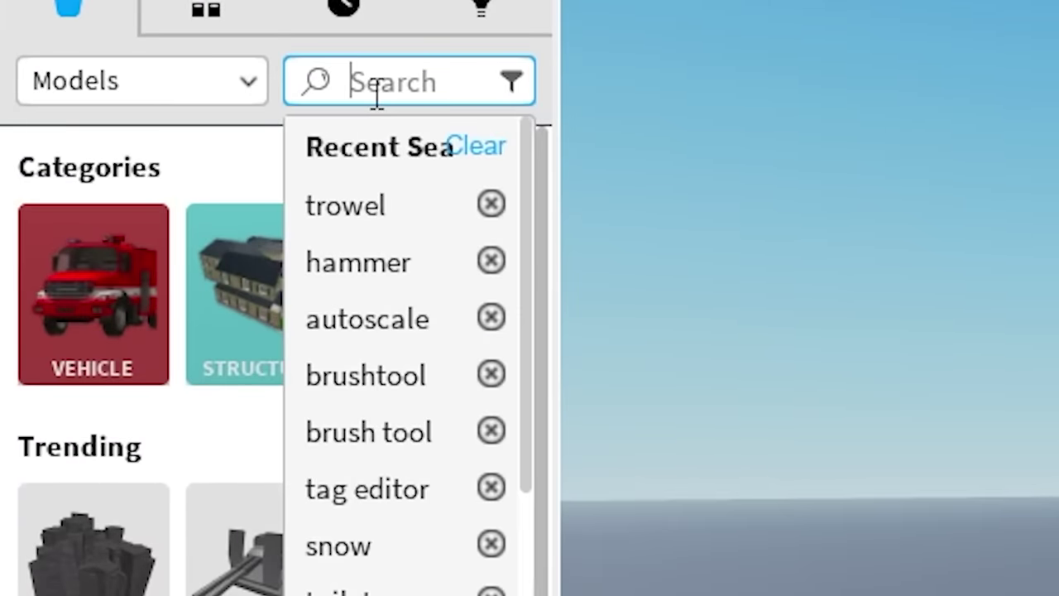
{"action": "type", "text": "mou"}
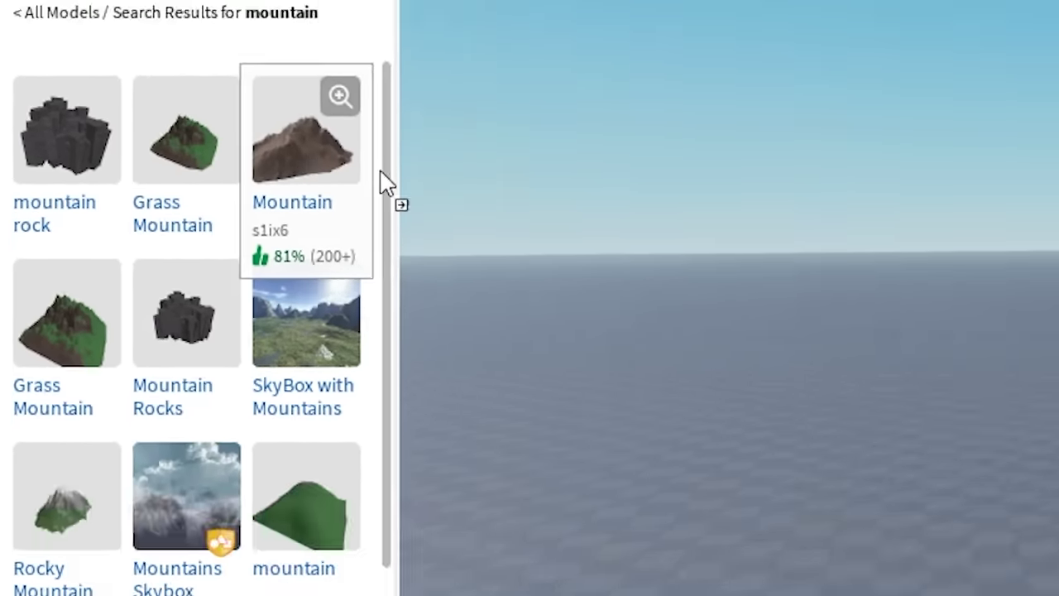
{"action": "left_click", "coordinate": [517, 186]}
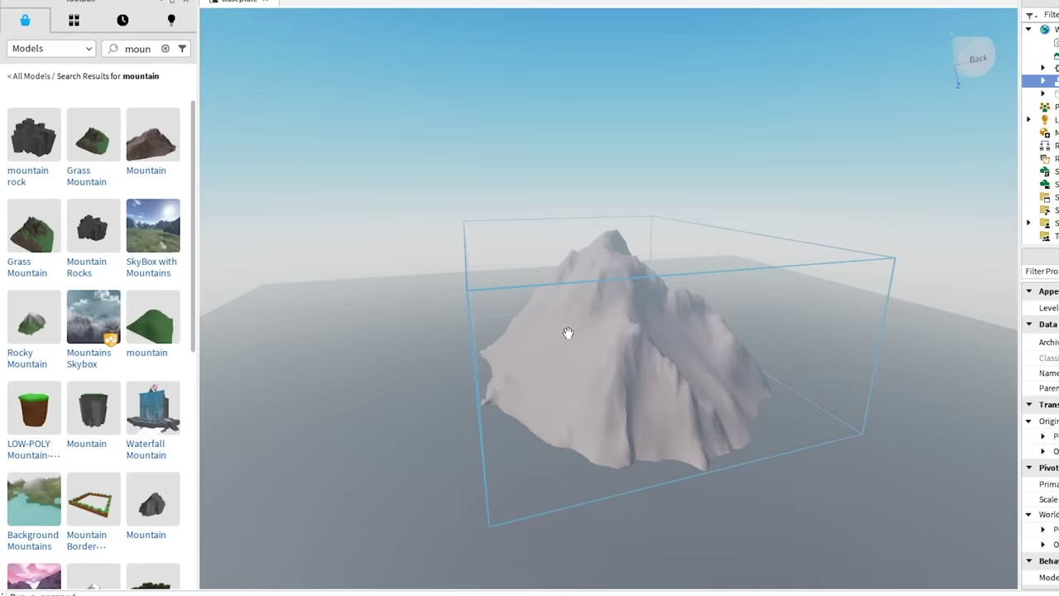
{"action": "right_click_drag", "start_coordinate": [568, 333], "coordinate": [567, 331]}
{"action": "scroll", "coordinate": [842, 356], "scroll_direction": "up", "scroll_amount": 2}
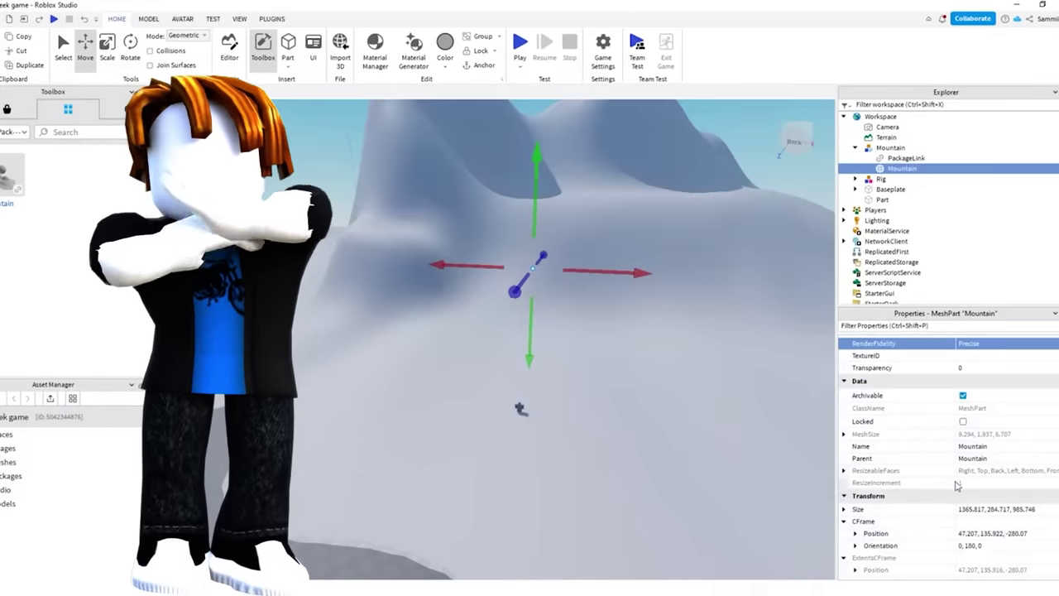
Step: Generate Snow terrain from the Mountain mesh with the MeshToTerrain plugin
{"action": "scroll", "coordinate": [957, 486], "scroll_direction": "down", "scroll_amount": 10}
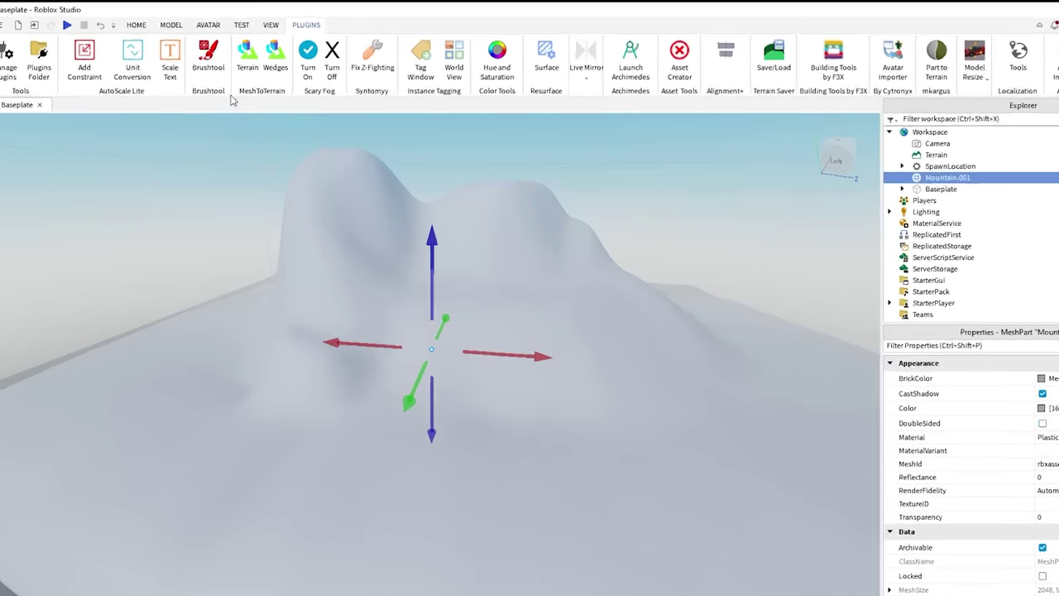
{"action": "left_click", "coordinate": [237, 57]}
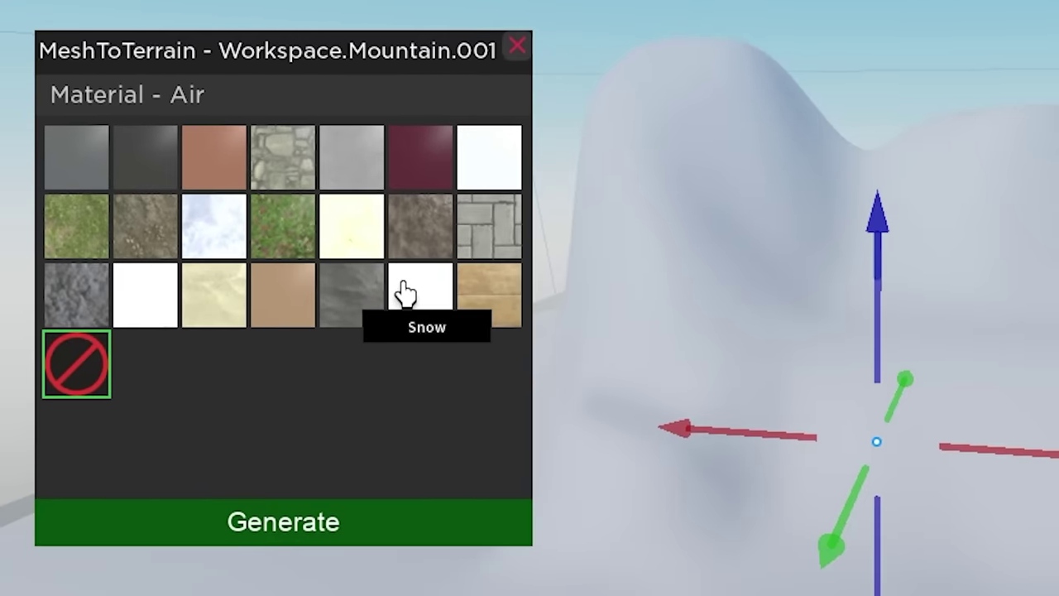
{"action": "left_click", "coordinate": [415, 514]}
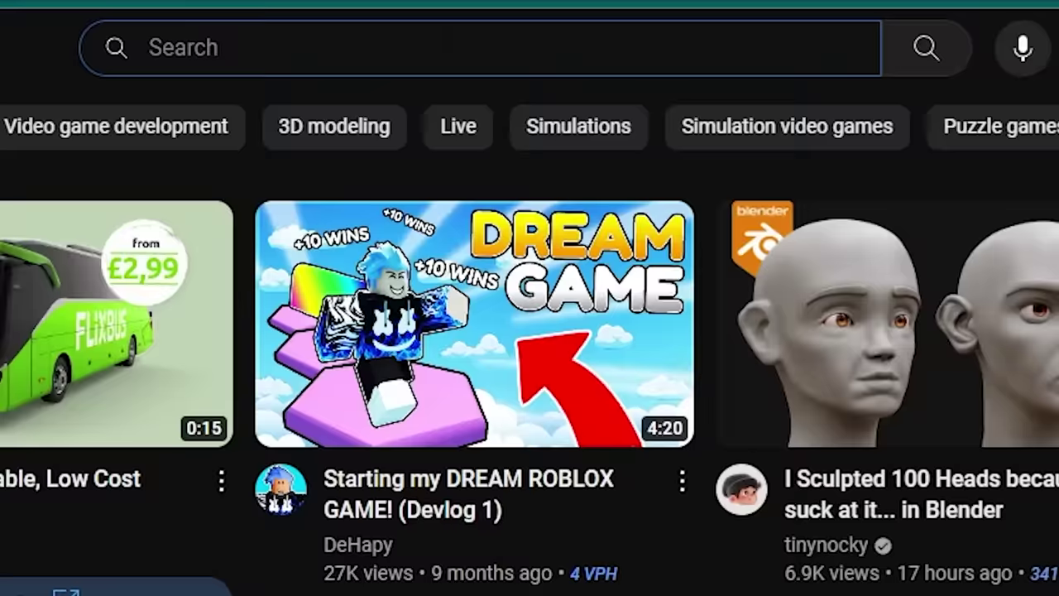
Step: Search YouTube for 'how to make roblox tycoon' and open a tycoon tutorial video
{"action": "type", "text": "how to ma"}
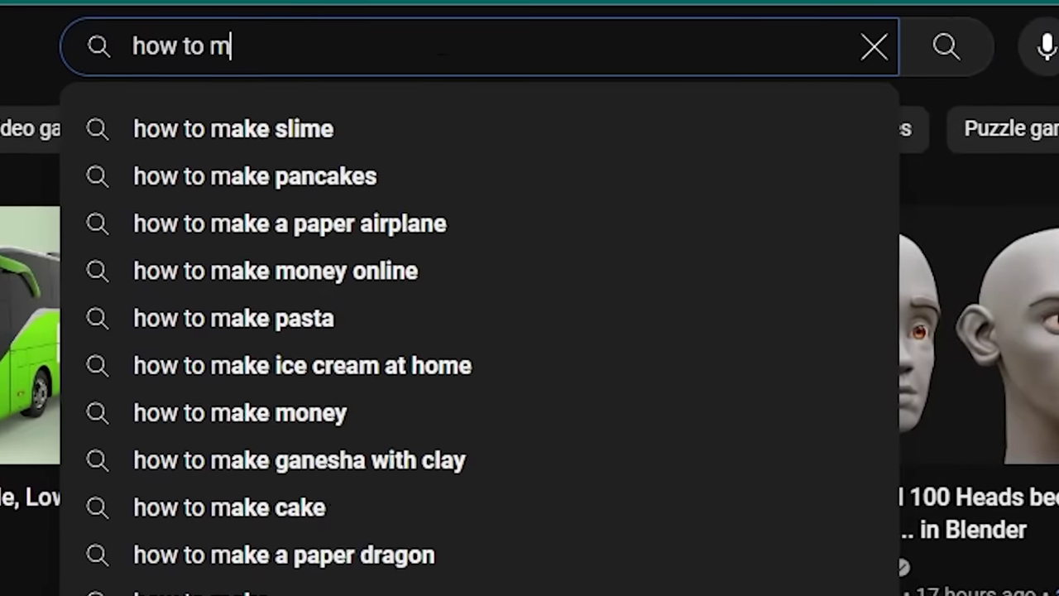
{"action": "type", "text": "ke roblox tycoon"}
{"action": "left_click", "coordinate": [966, 45]}
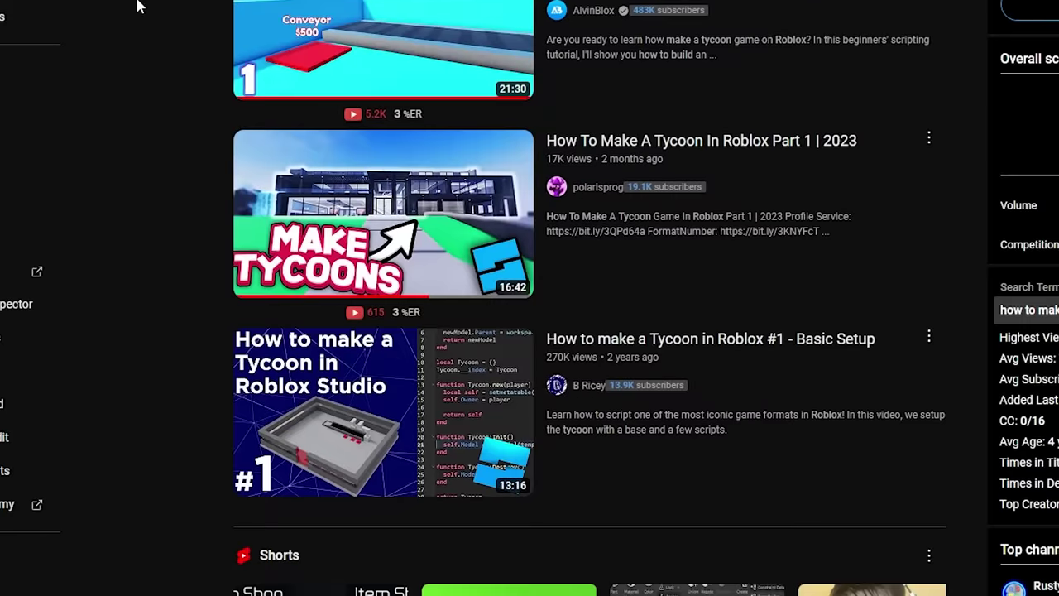
{"action": "scroll", "coordinate": [136, 4], "scroll_direction": "up", "scroll_amount": 2}
{"action": "scroll", "coordinate": [137, 4], "scroll_direction": "down", "scroll_amount": 2}
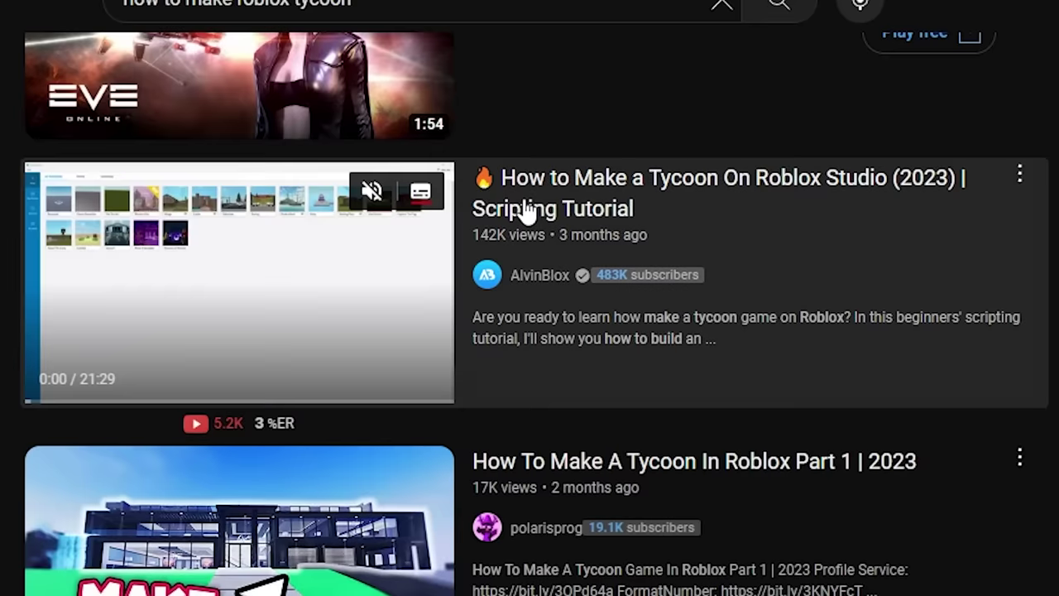
{"action": "left_click", "coordinate": [528, 212]}
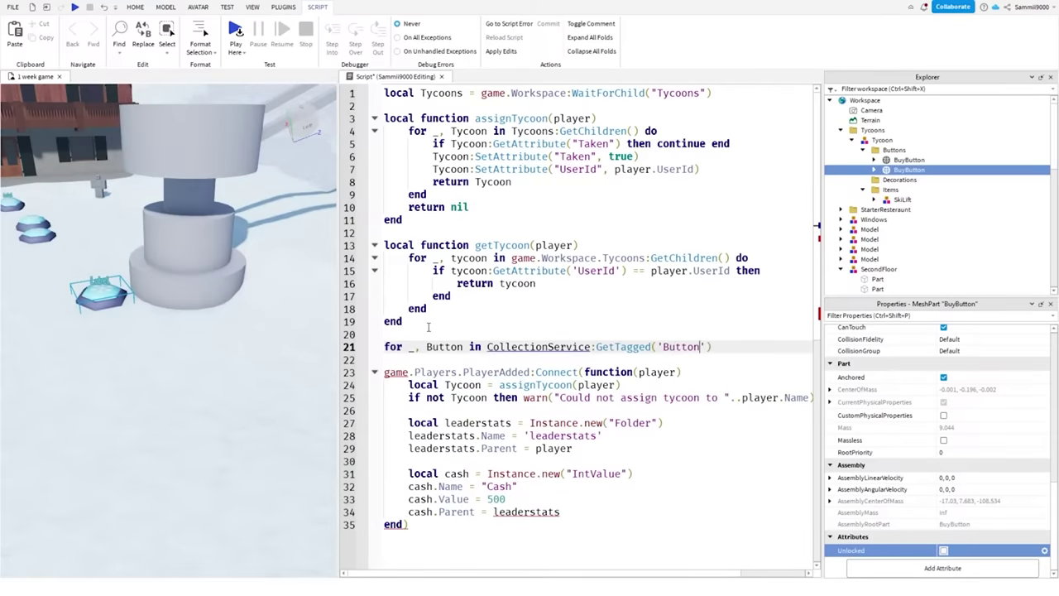
Step: Finish the loop header with 'do' and start a new line in the loop body
{"action": "type", "text": "do"}
{"action": "key", "text": "Return"}
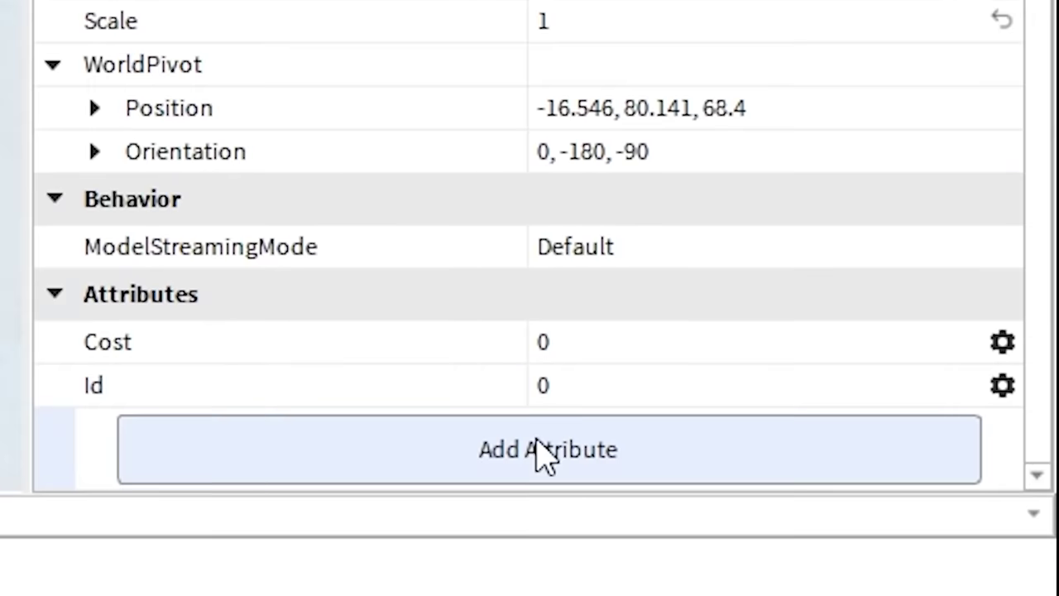
Step: Add an Earnings attribute of type number to the model and save it
{"action": "left_click", "coordinate": [542, 451]}
{"action": "left_click", "coordinate": [456, 282]}
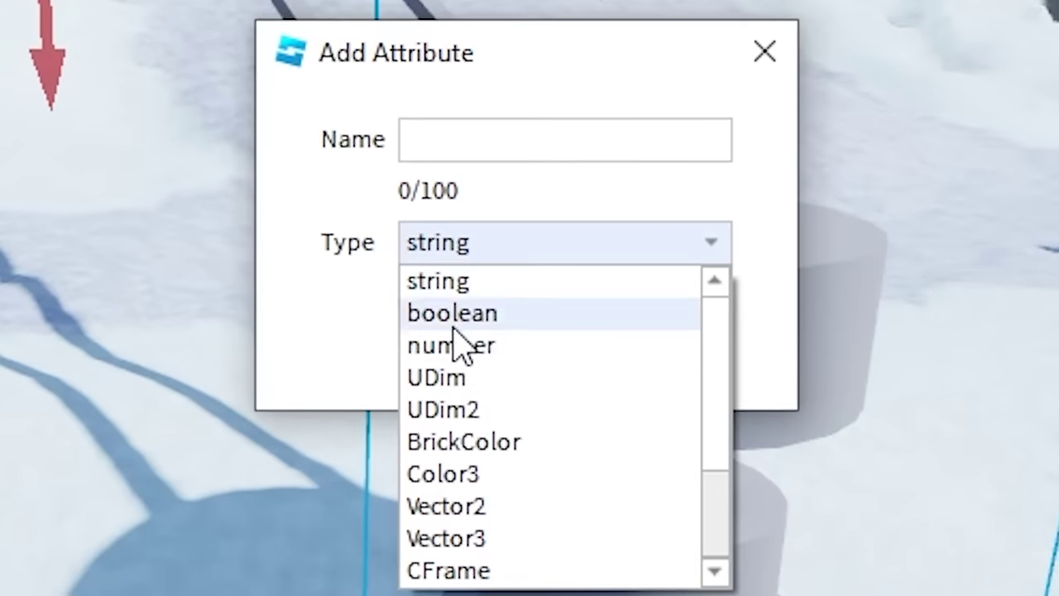
{"action": "left_click", "coordinate": [456, 346]}
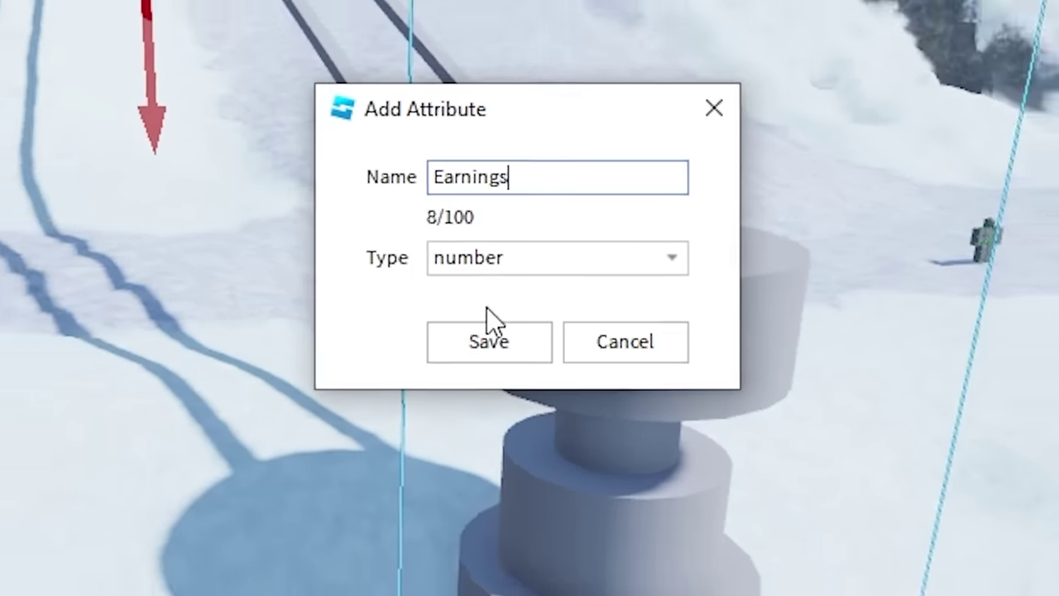
{"action": "left_click", "coordinate": [488, 348]}
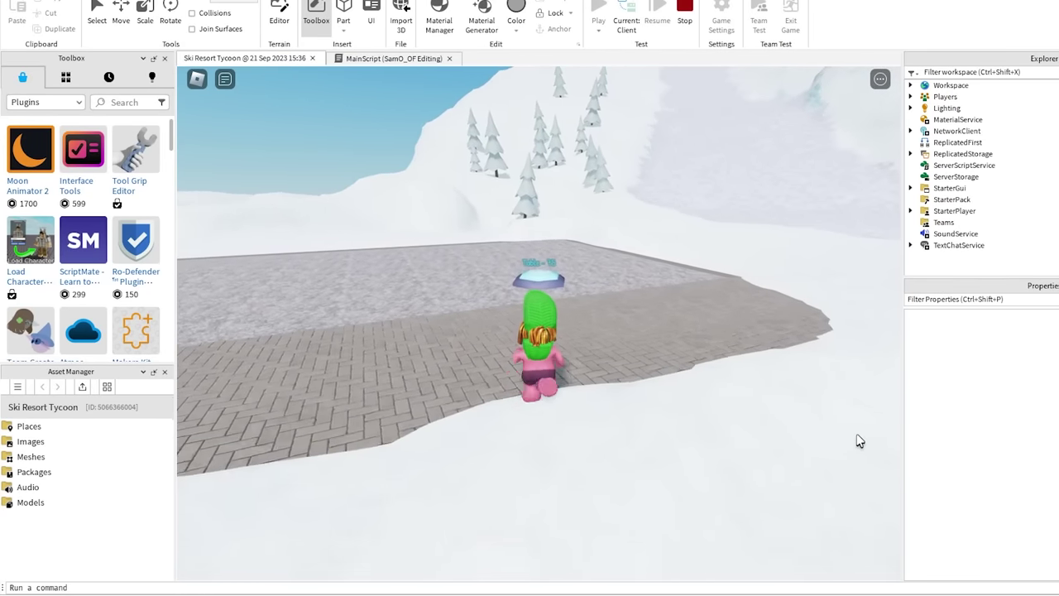
Step: Walk the test character onto the Table buy pad and across the platform to buy table sets
{"action": "key", "text": "w"}
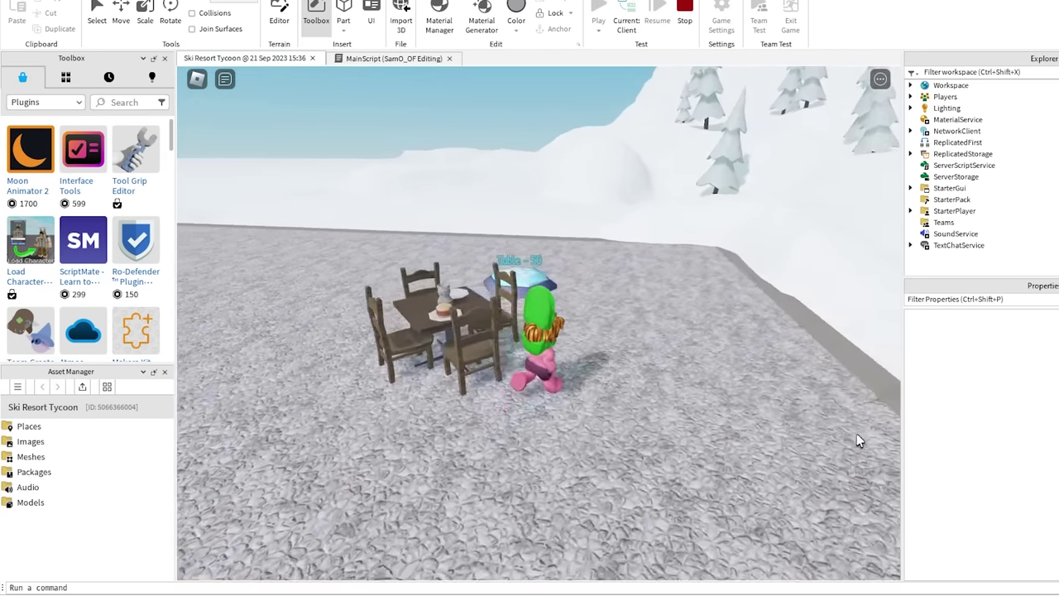
{"action": "key", "text": "w"}
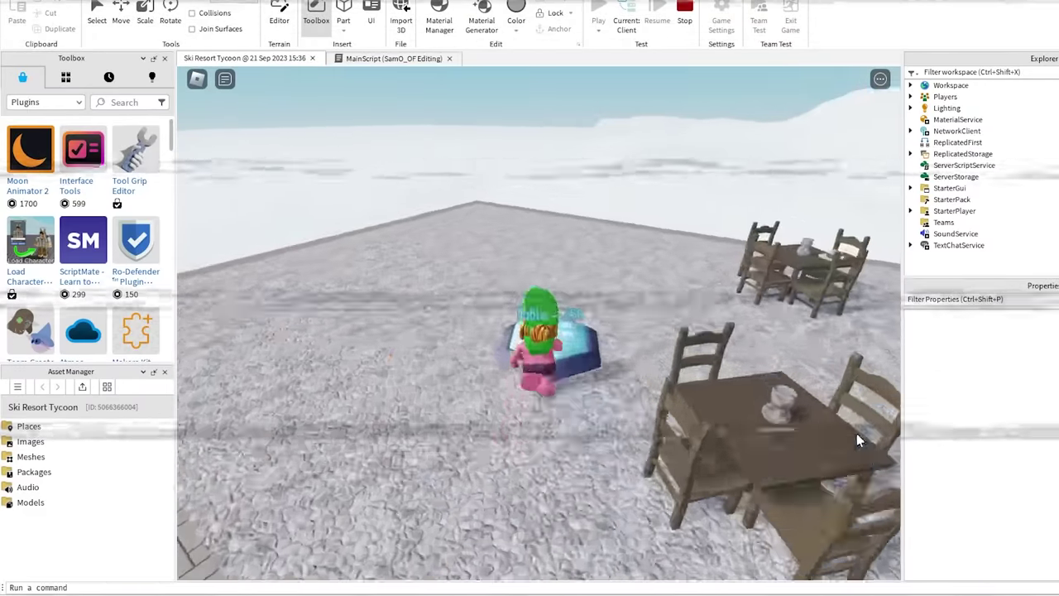
{"action": "key", "text": "w"}
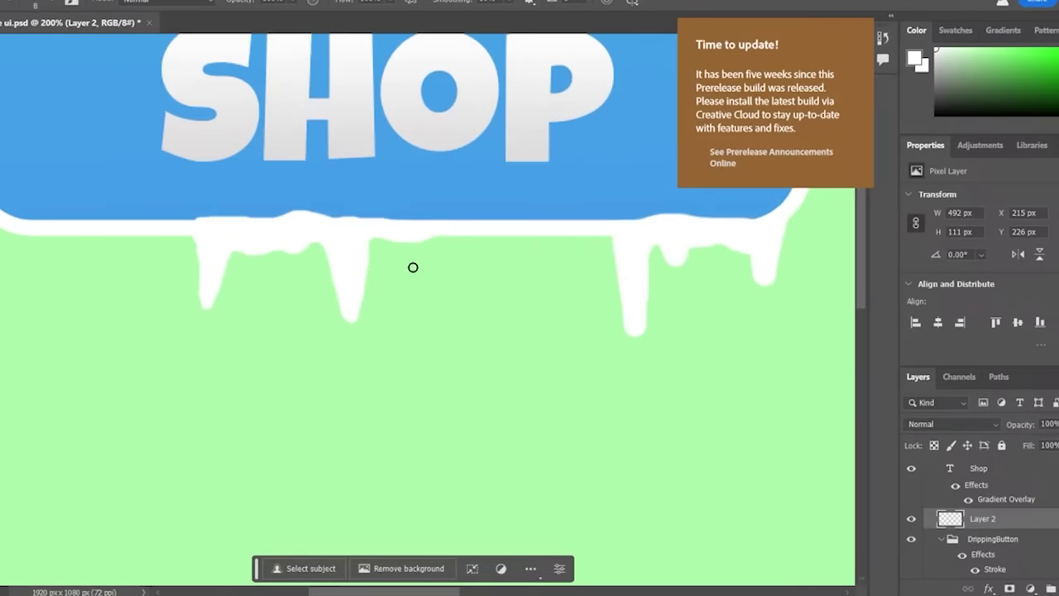
Step: Paint a white icicle drip below the SHOP button
{"action": "left_click_drag", "start_coordinate": [383, 195], "coordinate": [385, 222]}
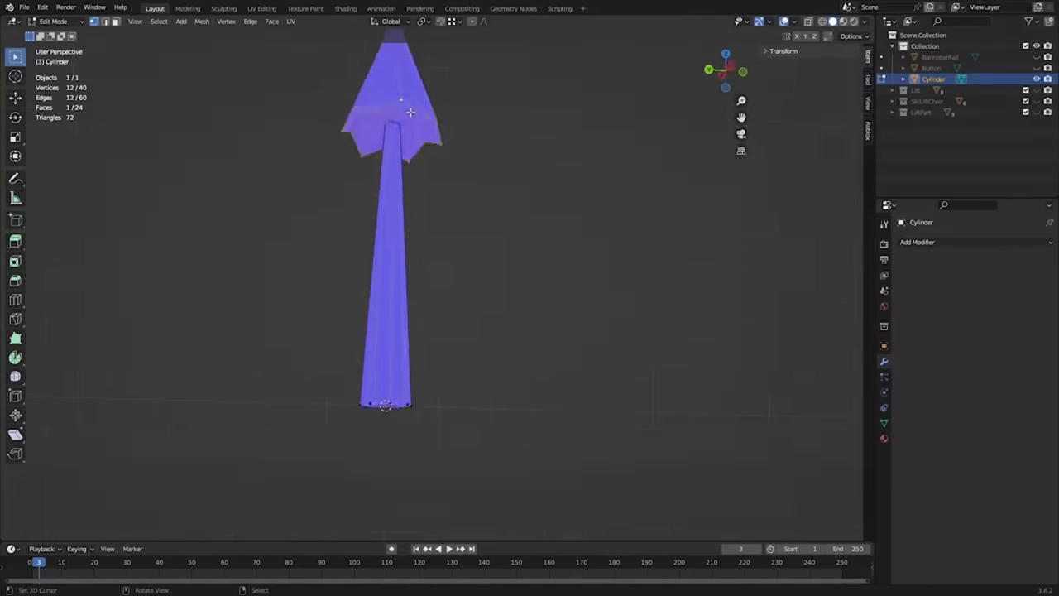
Step: Extrude the cylinder's selected edges from the Ctrl+E Edge menu
{"action": "key", "text": "ctrl+e"}
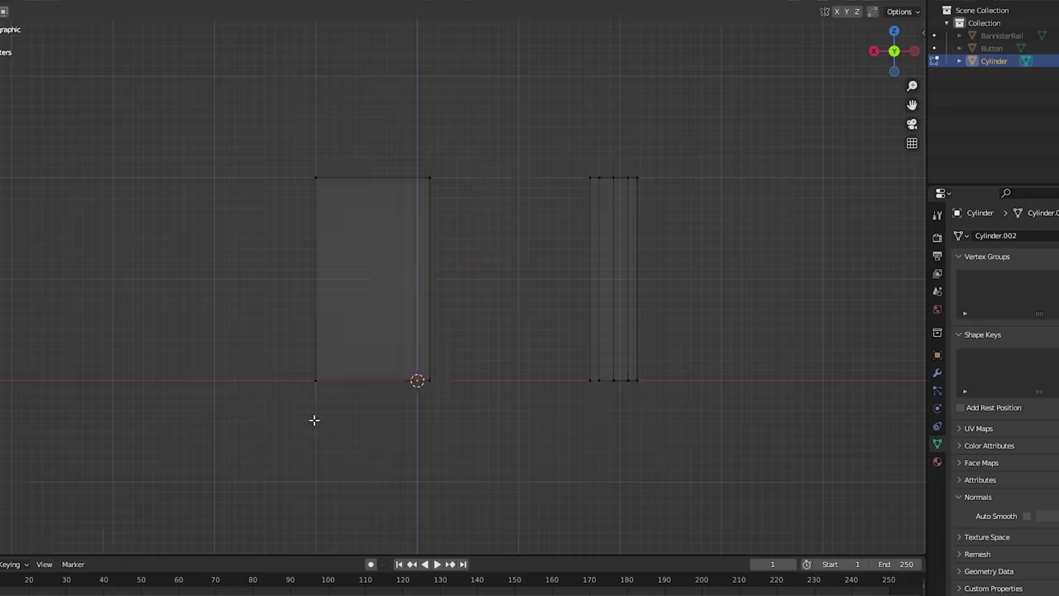
Step: Box-select the vertices of the lift tower stem
{"action": "left_click_drag", "start_coordinate": [285, 303], "coordinate": [457, 340]}
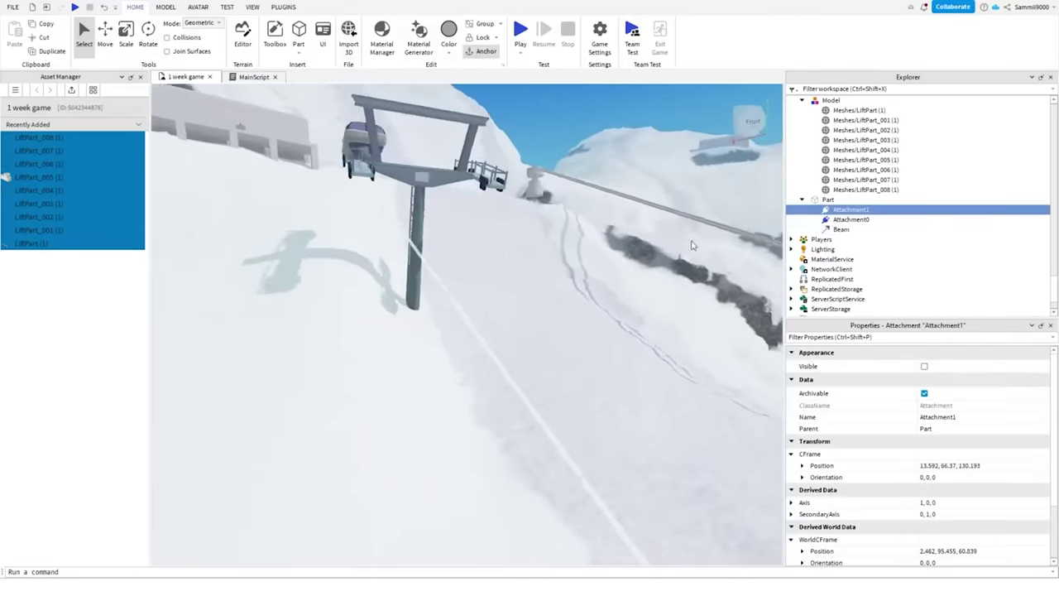
Step: Edit the Color property of the lift cable Beam
{"action": "left_click", "coordinate": [951, 365]}
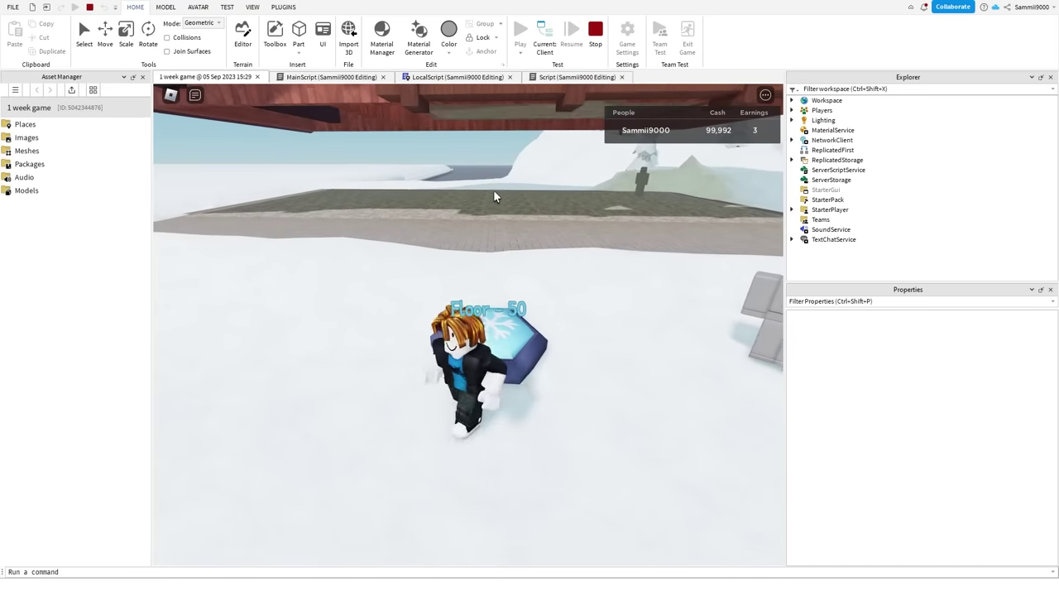
Step: In Play mode, walk onto the Floor and Table purchase pads, then look around the furnished room
{"action": "key", "text": "w"}
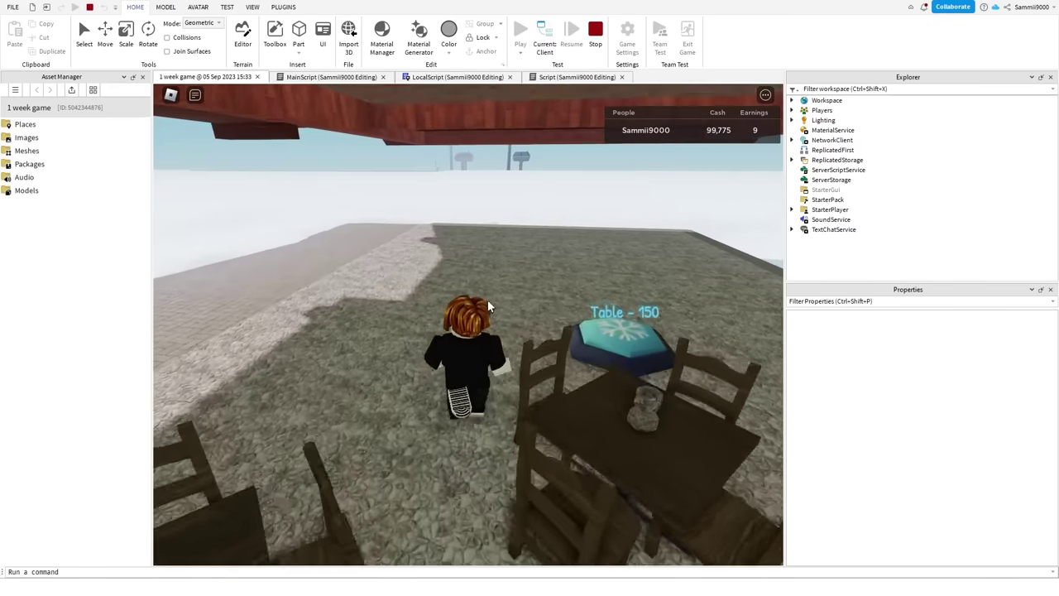
{"action": "key", "text": "w"}
{"action": "key", "text": "w"}
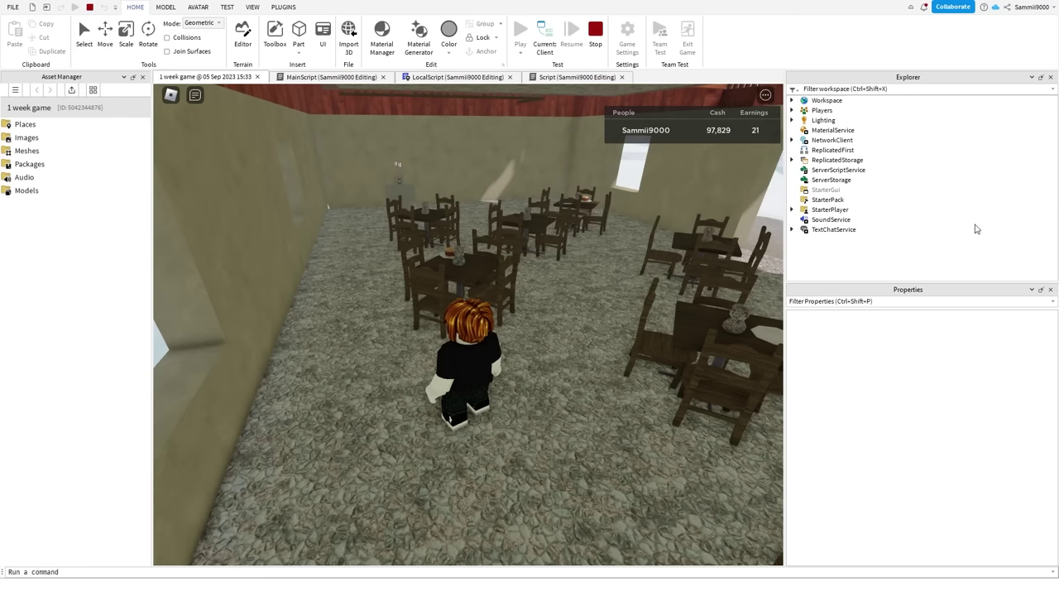
{"action": "key", "text": "w"}
{"action": "right_click_drag", "start_coordinate": [596, 333], "coordinate": [629, 333]}
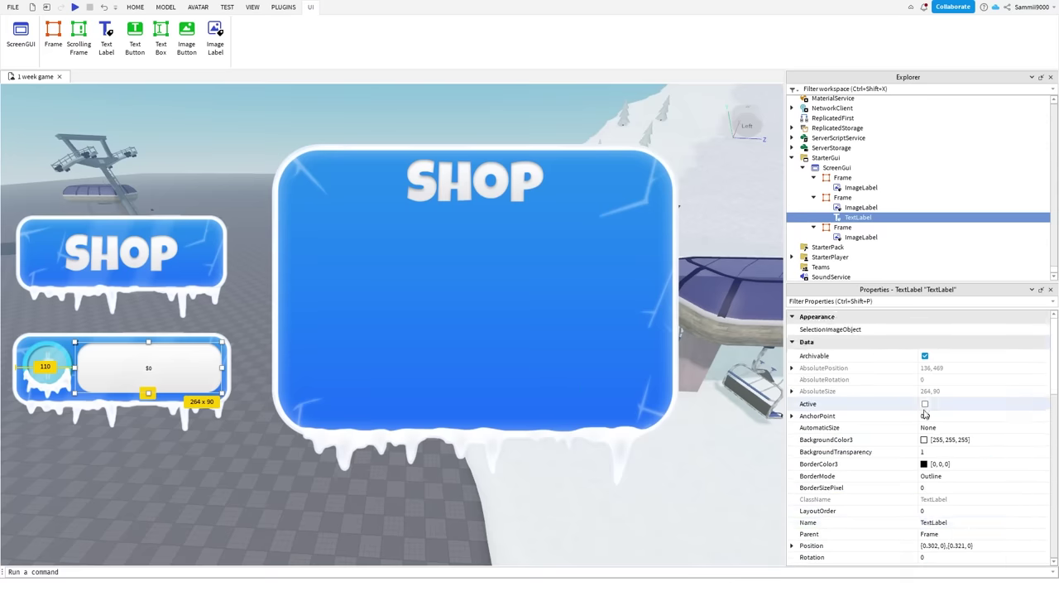
Step: Enable TextWrapped and TextScaled on the $0 label and edit its TextColor3
{"action": "left_click", "coordinate": [925, 491]}
{"action": "left_click", "coordinate": [925, 417]}
{"action": "scroll", "coordinate": [948, 435], "scroll_direction": "up", "scroll_amount": 1}
{"action": "left_click", "coordinate": [924, 414]}
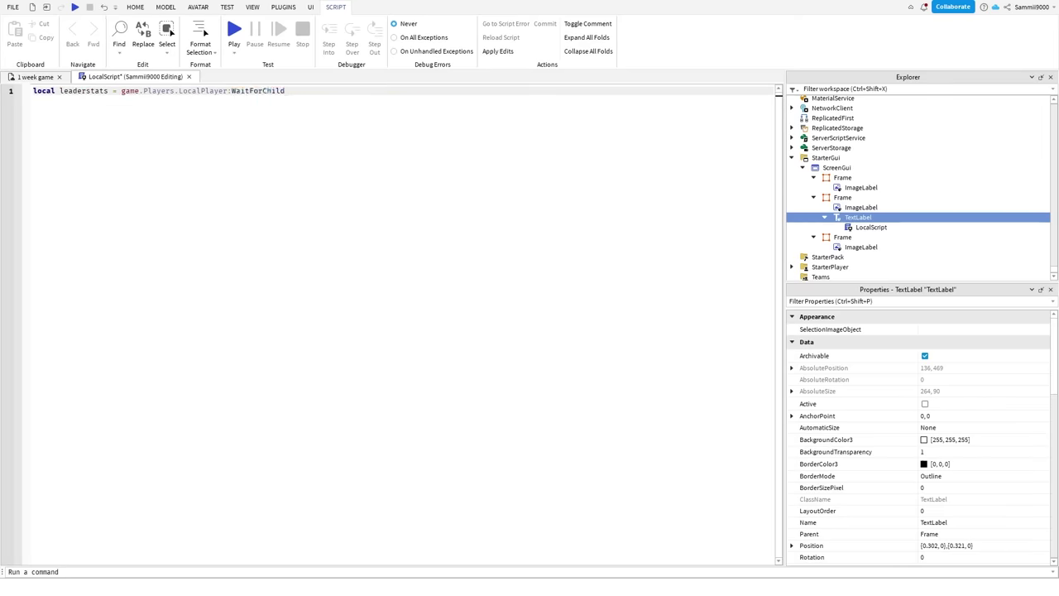
Step: Write the LocalScript variable lines for the player's Cash and buy100 = frame.Button
{"action": "type", "text": "\"Cash\""}
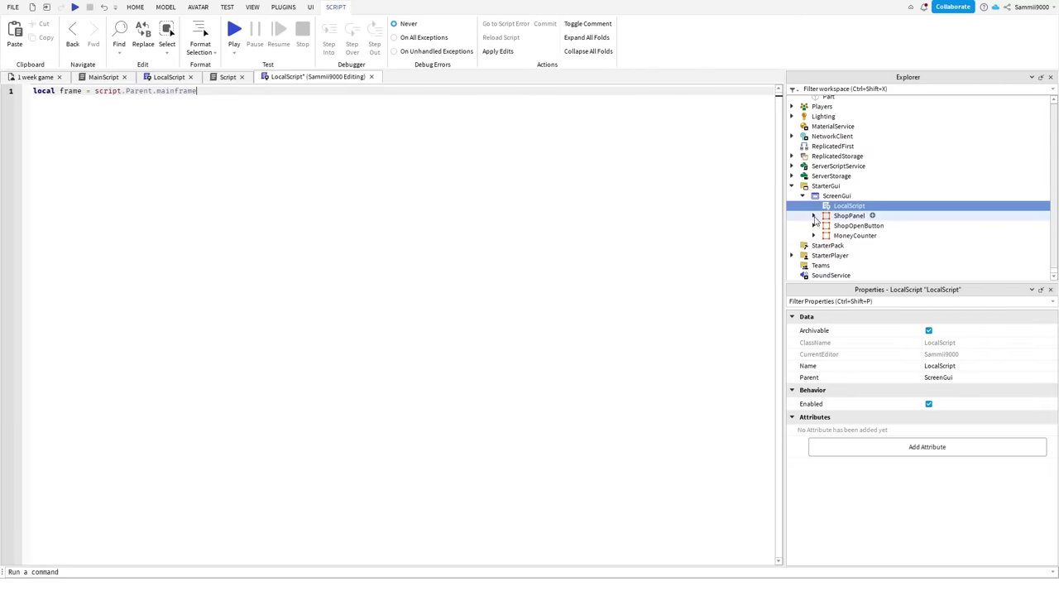
{"action": "type", "text": "100 = frame.Button"}
{"action": "left_click", "coordinate": [807, 137]}
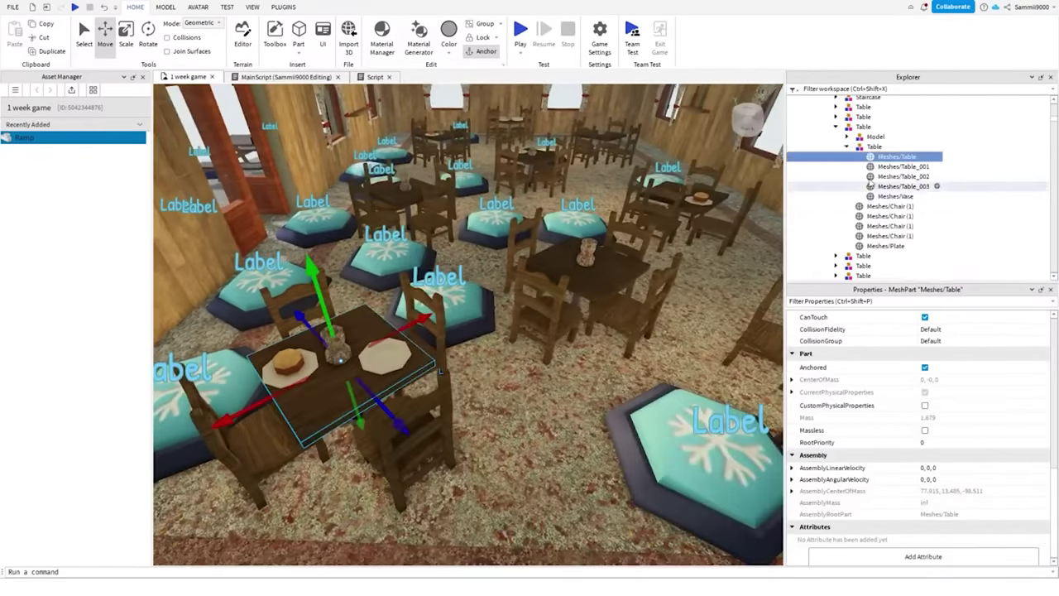
Step: Select a dining Table model to inspect its attributes
{"action": "left_click", "coordinate": [845, 145]}
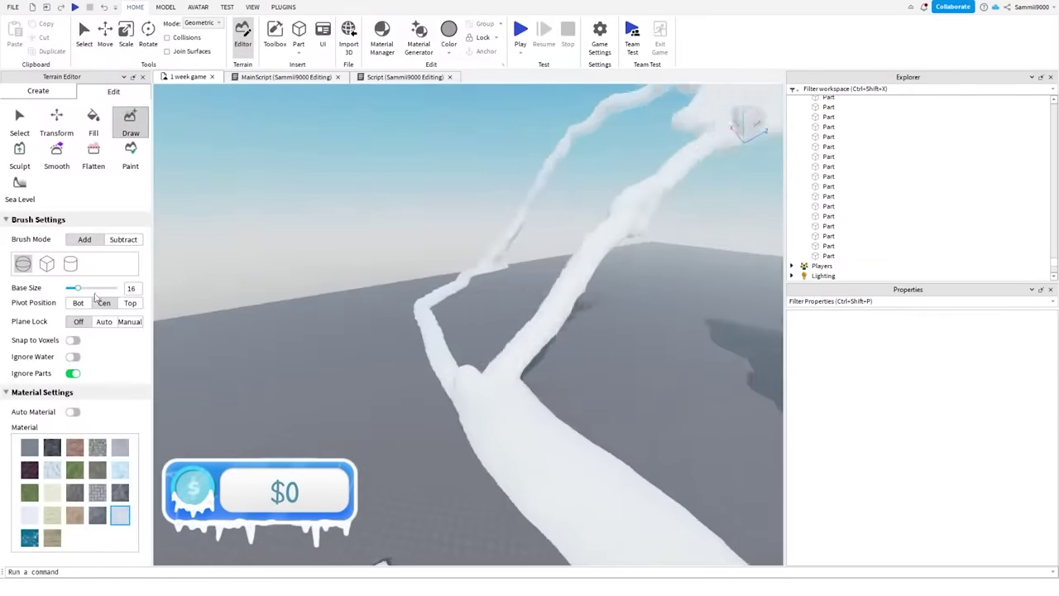
Step: Draw additional snow terrain along the mountain ridge
{"action": "mouse_move", "coordinate": [456, 245]}
{"action": "right_mouse_down"}
{"action": "mouse_move", "coordinate": [471, 255]}
{"action": "mouse_move", "coordinate": [666, 192]}
{"action": "right_mouse_up"}
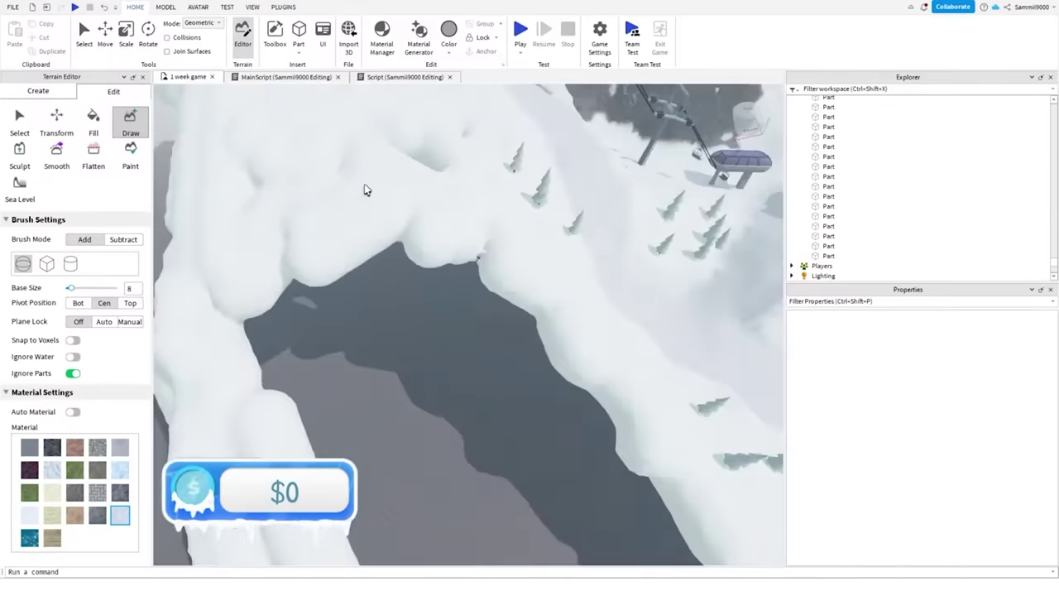